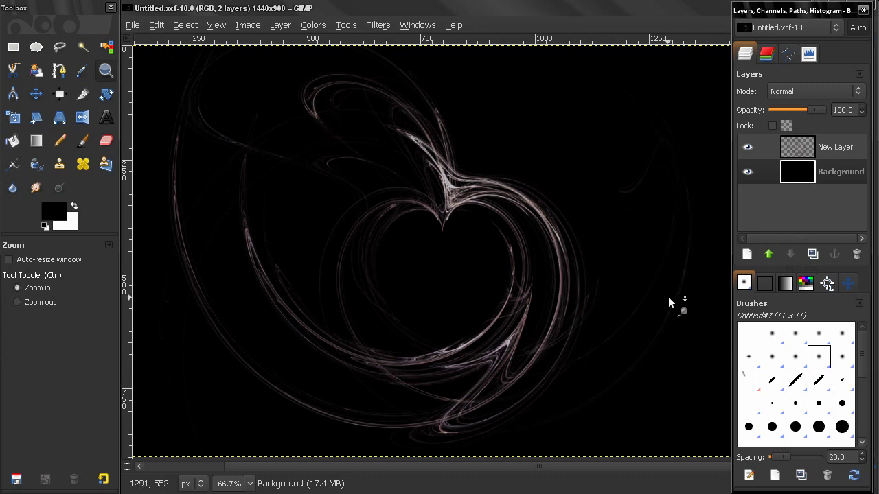
Step: Create a new brush, Untitled#9, with its Brush Editor open
click(774, 475)
Step: Load the small 11×11 Untitled#2 brush into the Brush Editor and reposition the editor
mouse_move(774, 359)
mouse_down()
mouse_move(611, 202)
mouse_move(607, 184)
mouse_up()
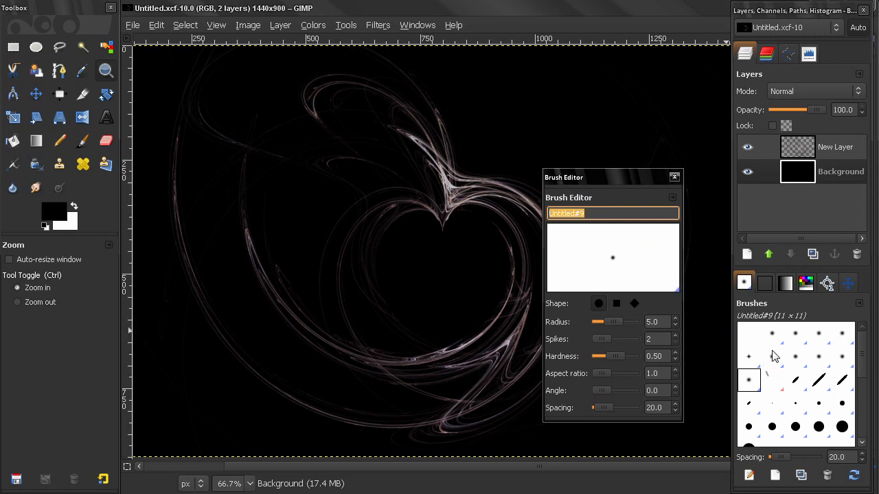
scroll(863, 362, down, 5)
click(796, 431)
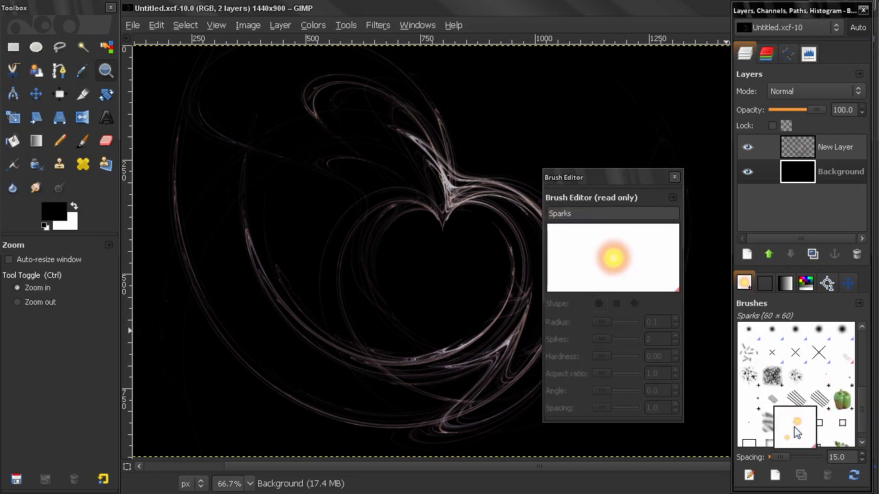
drag(862, 413, 870, 351)
click(822, 335)
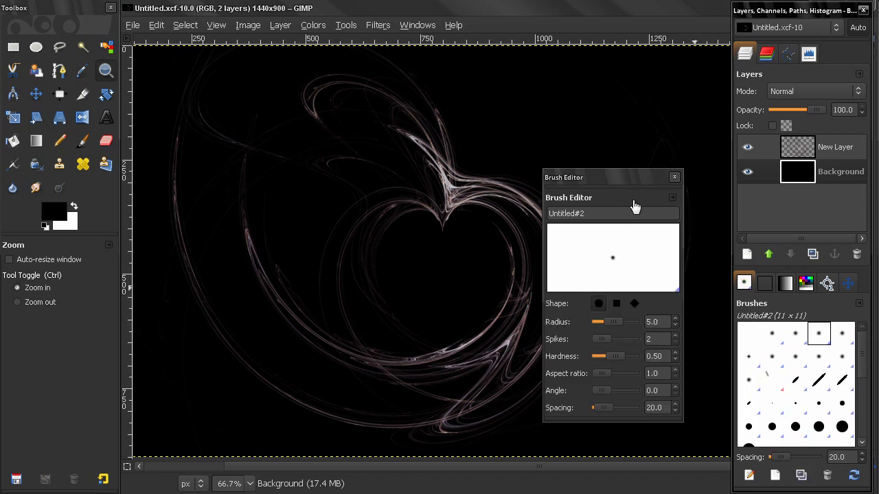
drag(637, 176, 591, 170)
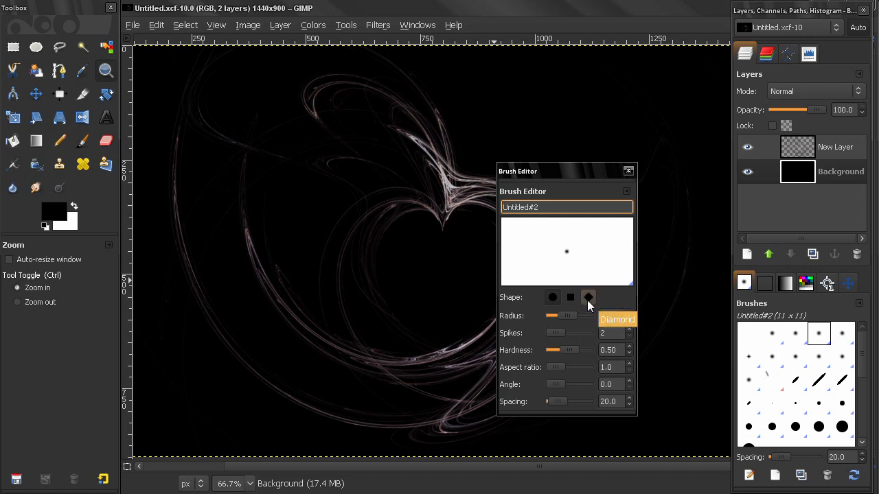
Step: Make Untitled#2 a circular 9-spike star: radius 84.5, aspect ratio 2.9, angle 140.5, spacing 54.4
click(556, 300)
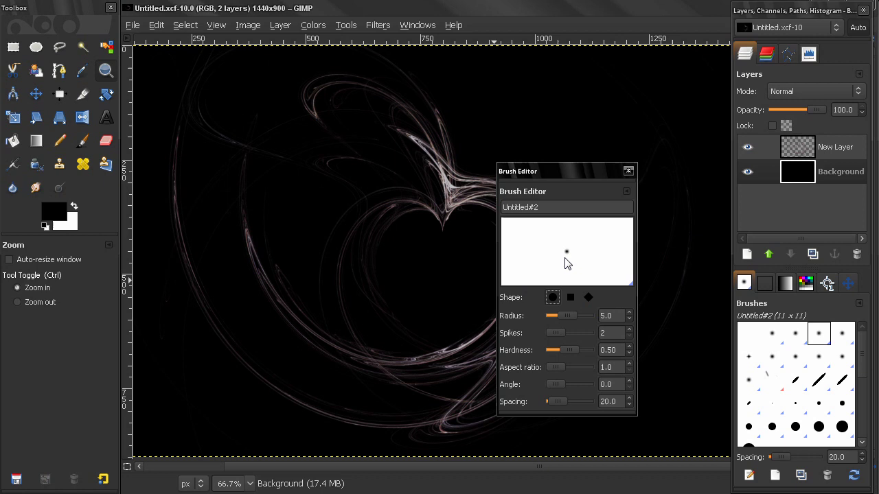
mouse_move(561, 320)
mouse_down()
mouse_move(572, 319)
mouse_move(554, 334)
mouse_move(563, 337)
mouse_up()
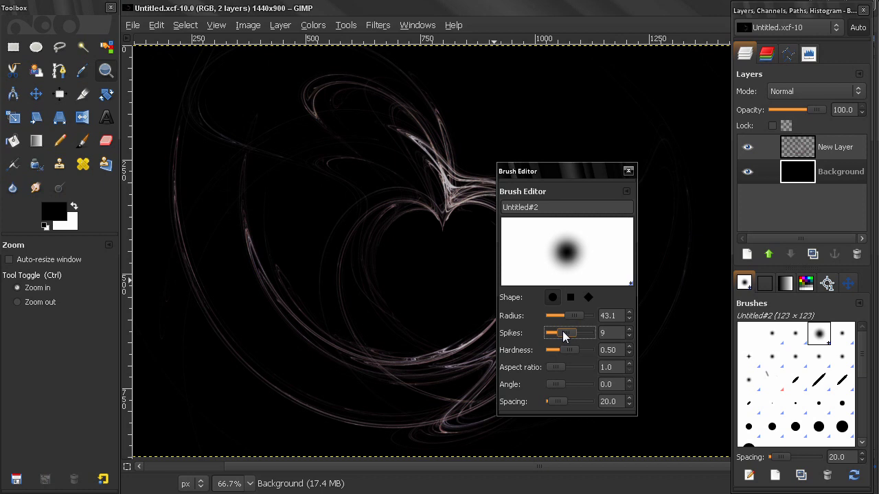
mouse_move(553, 367)
mouse_down()
mouse_move(574, 367)
mouse_move(553, 366)
mouse_move(565, 385)
mouse_move(580, 386)
mouse_move(562, 401)
mouse_up()
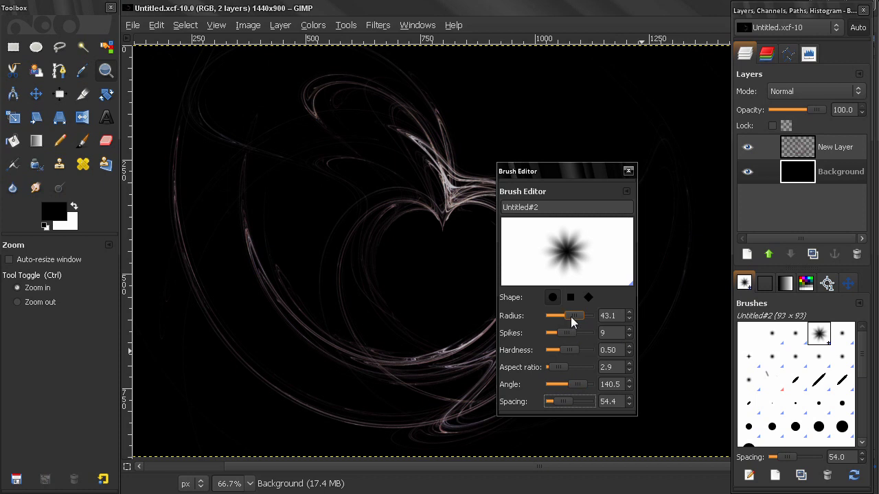
drag(571, 317, 572, 319)
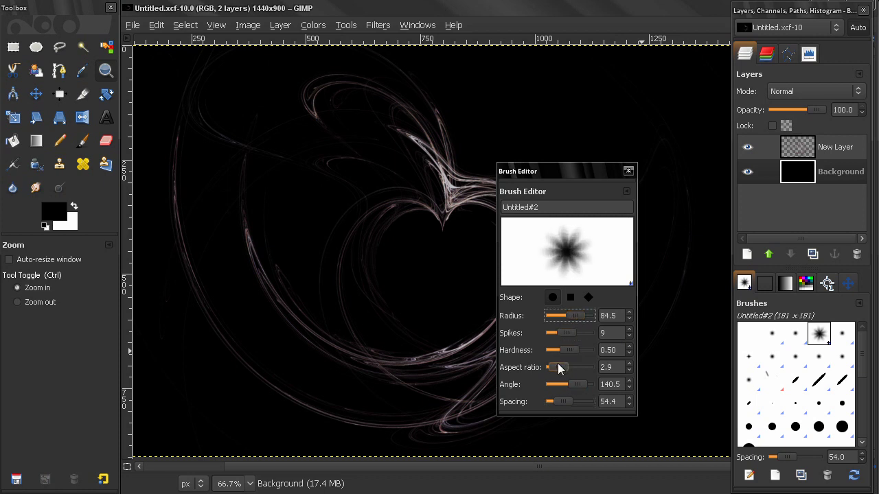
Step: Sharpen the star to 13 spikes, hardness 0.78, radius 105.8, aspect ratio 7.5, angle 87.8
mouse_move(564, 349)
mouse_down()
mouse_move(583, 351)
mouse_move(558, 338)
mouse_up()
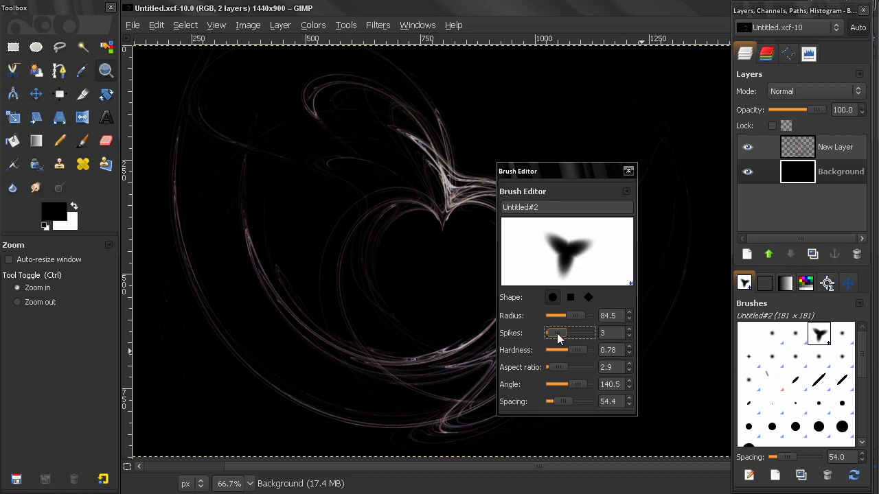
drag(571, 384, 564, 384)
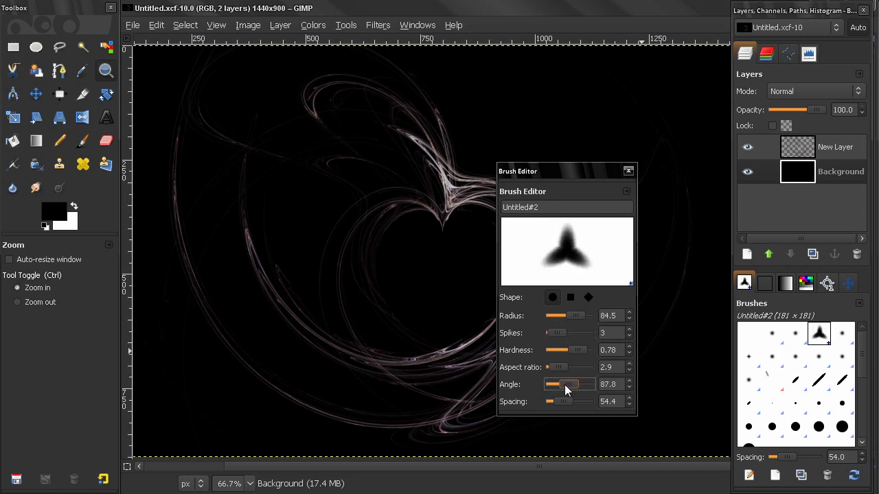
mouse_move(581, 322)
mouse_down()
mouse_move(572, 318)
mouse_move(582, 321)
mouse_move(565, 335)
mouse_move(581, 335)
mouse_move(566, 362)
mouse_up()
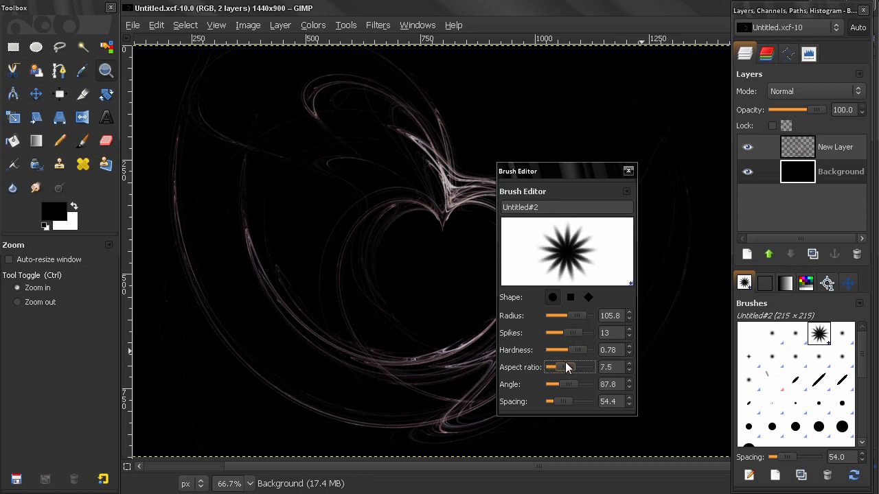
Step: Close the Brush Editor and set the foreground colour to bright green 25ff2f
click(627, 172)
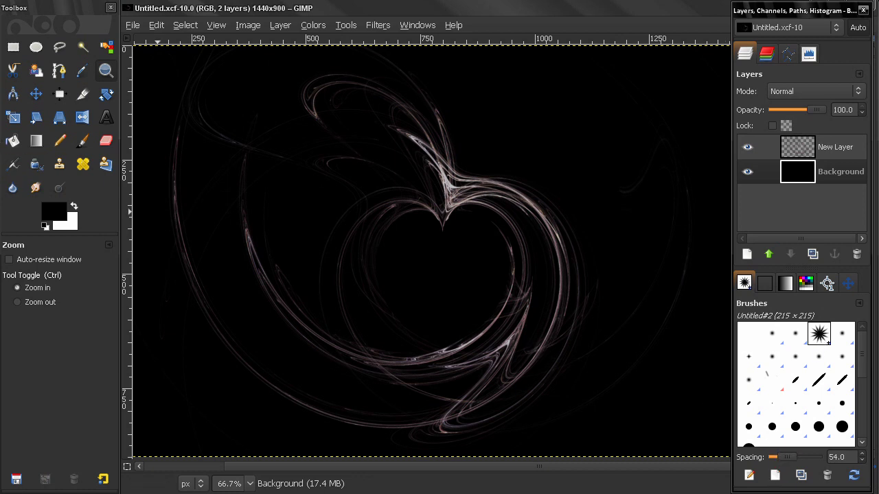
click(53, 208)
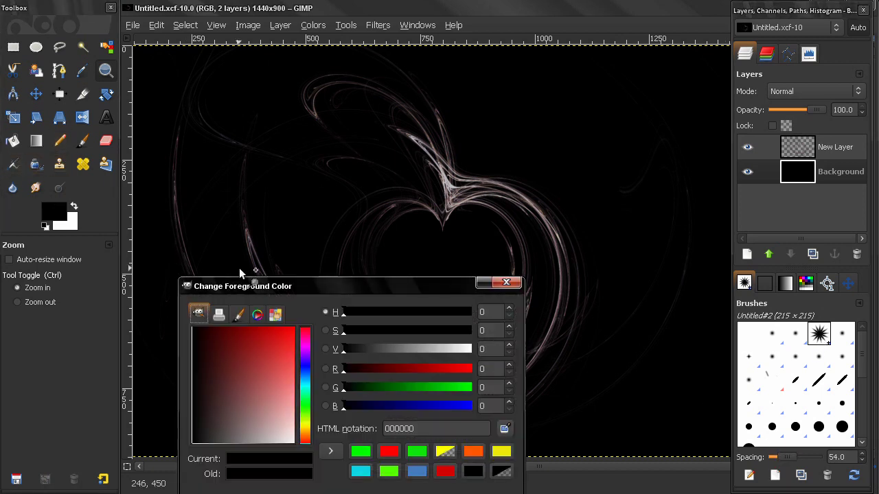
click(306, 407)
click(294, 330)
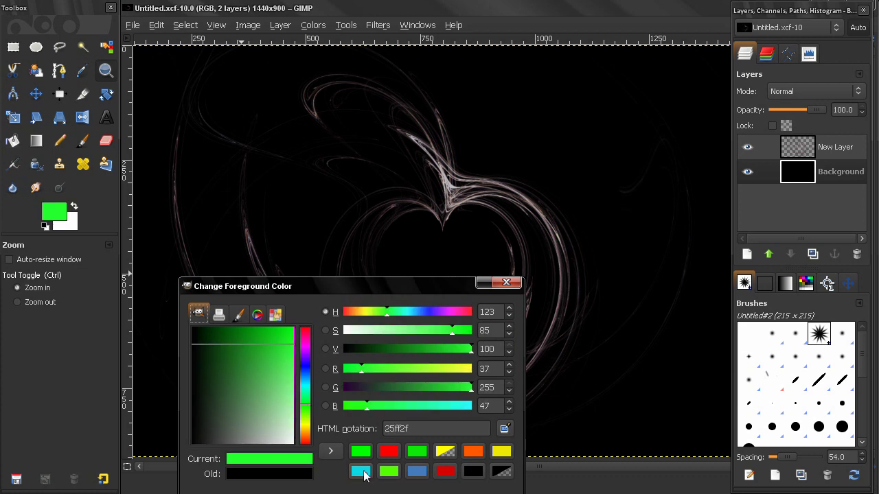
click(506, 282)
Step: Paint a single green star and a row of green stars across the heart
key(p)
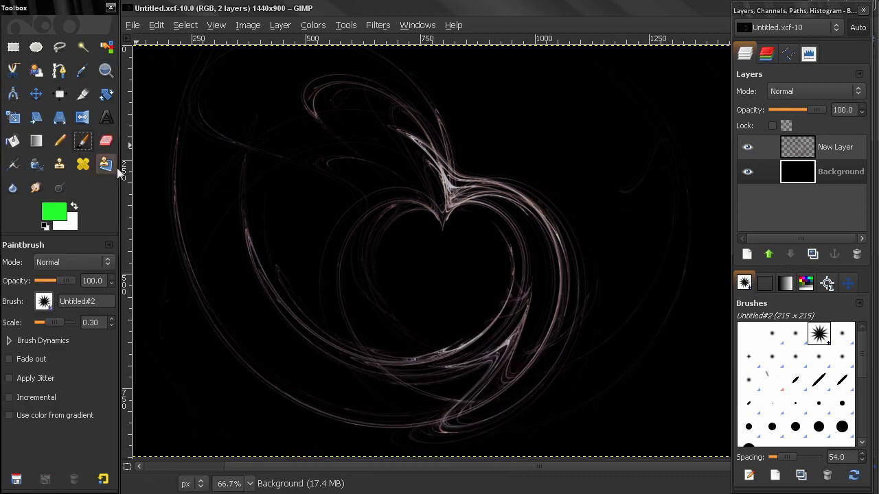
click(456, 277)
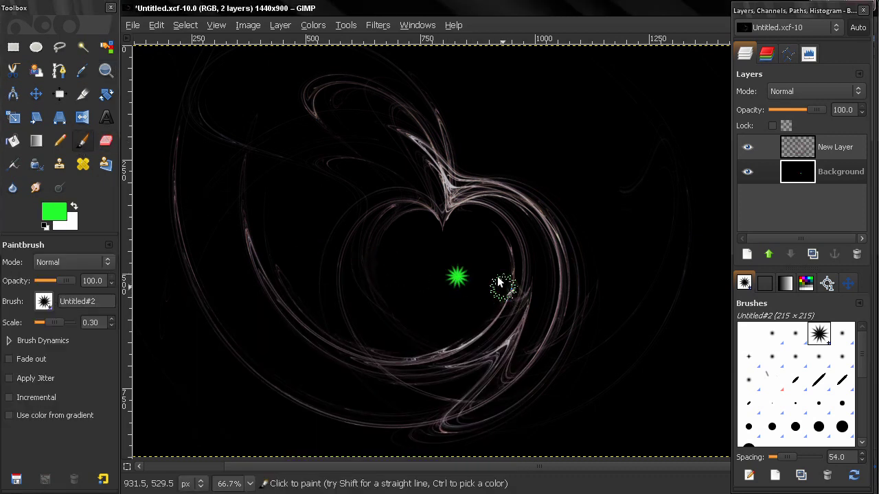
mouse_move(388, 261)
mouse_down()
mouse_move(458, 233)
mouse_move(529, 235)
mouse_up()
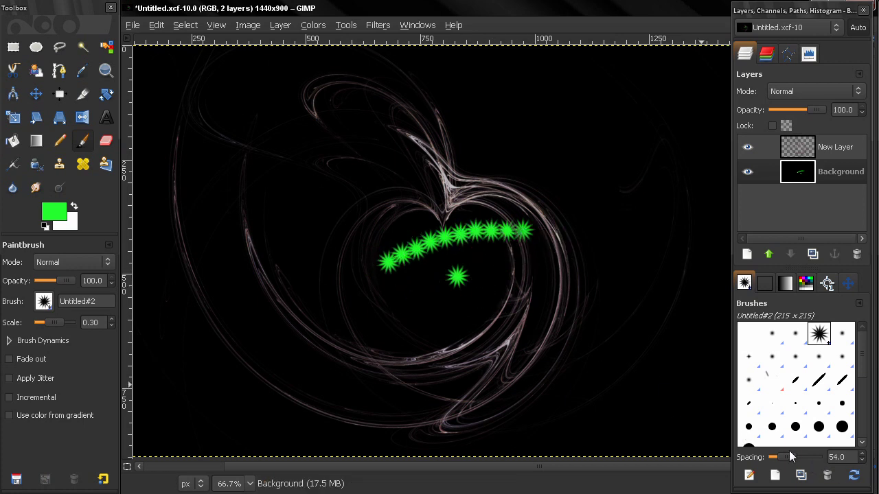
Step: Raise the brush spacing to 84.6 and paint two spaced-out trails of green stars
drag(788, 458, 795, 457)
mouse_move(415, 321)
mouse_down()
mouse_move(500, 308)
mouse_move(569, 249)
mouse_move(582, 177)
mouse_move(564, 145)
mouse_move(529, 133)
mouse_up()
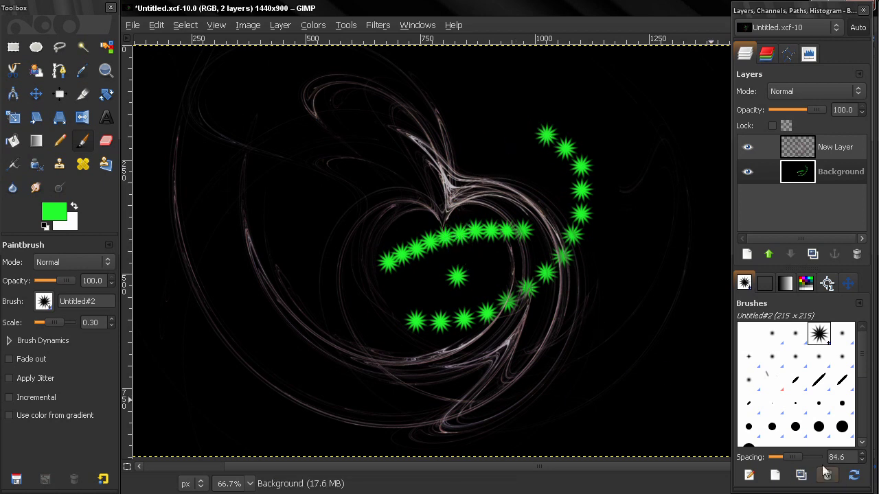
scroll(796, 457, up, 7)
mouse_move(552, 351)
mouse_down()
mouse_move(494, 370)
mouse_move(448, 369)
mouse_move(378, 353)
mouse_move(318, 307)
mouse_move(291, 260)
mouse_move(289, 219)
mouse_move(312, 199)
mouse_move(414, 162)
mouse_up()
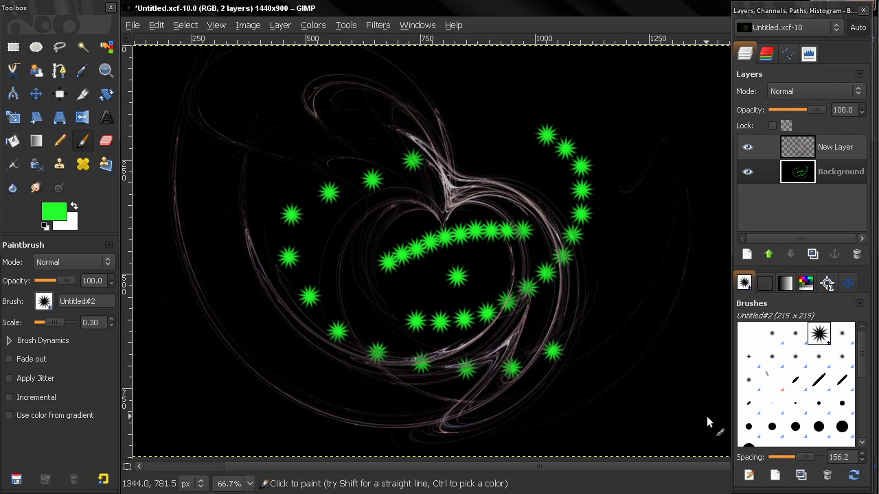
Step: Lower the spacing to 9.0 and paint a dense green stroke along the bottom and right
drag(794, 461, 775, 468)
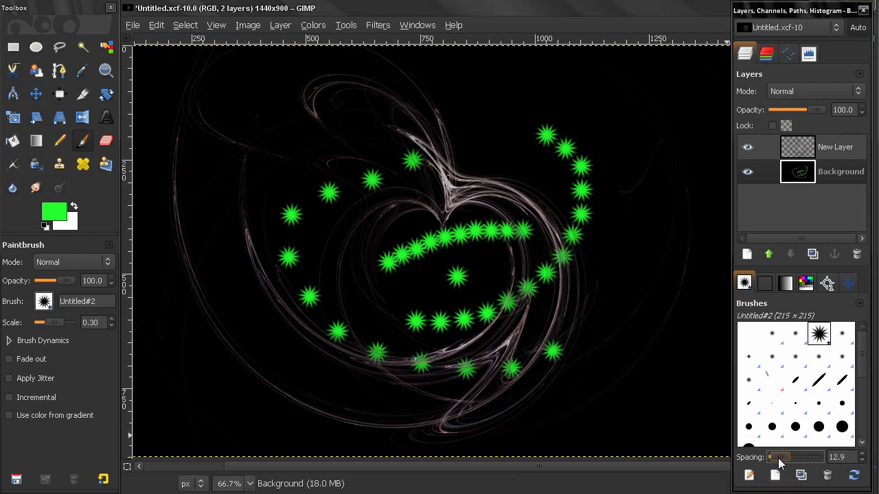
mouse_move(429, 405)
mouse_down()
mouse_move(355, 394)
mouse_move(380, 418)
mouse_move(433, 428)
mouse_move(509, 399)
mouse_move(595, 414)
mouse_move(614, 391)
mouse_move(614, 300)
mouse_up()
drag(658, 243, 659, 245)
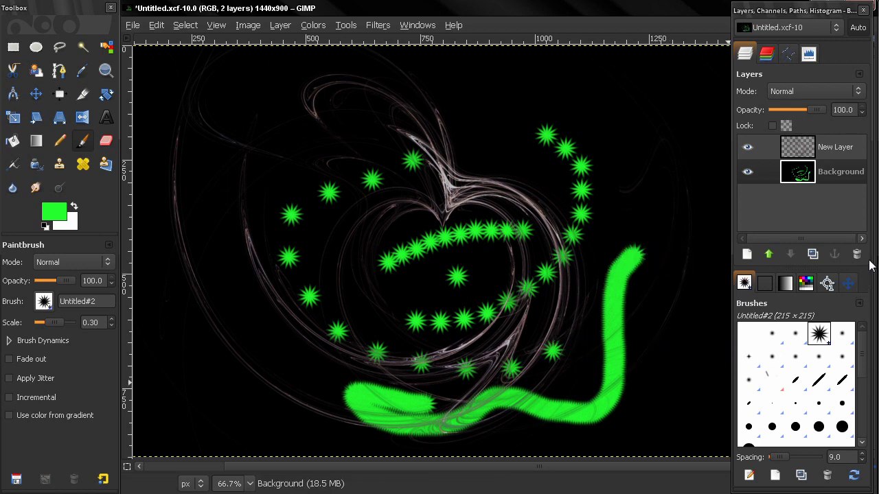
Step: Create a new feathered 24×24 elliptical brush named Ellipse
click(858, 304)
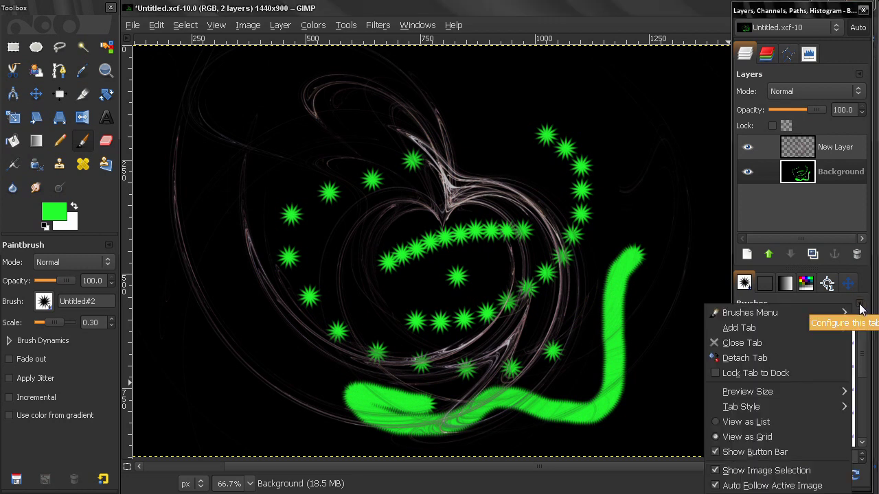
mouse_move(849, 314)
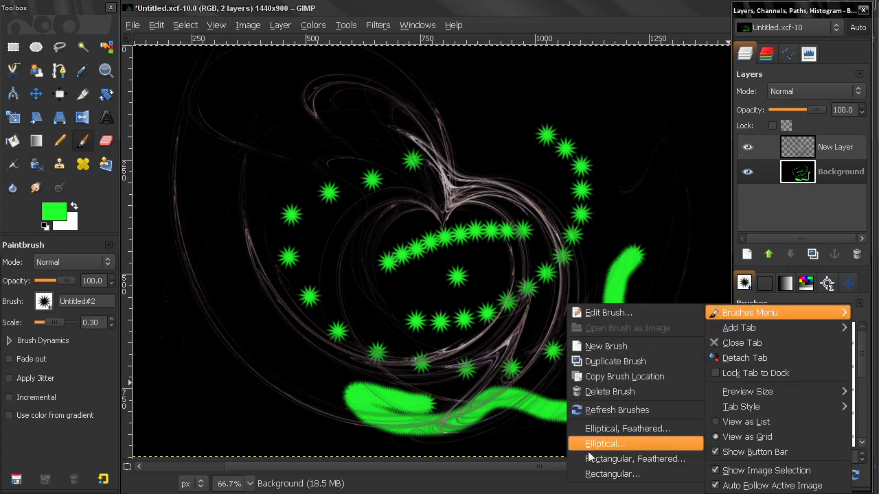
click(616, 430)
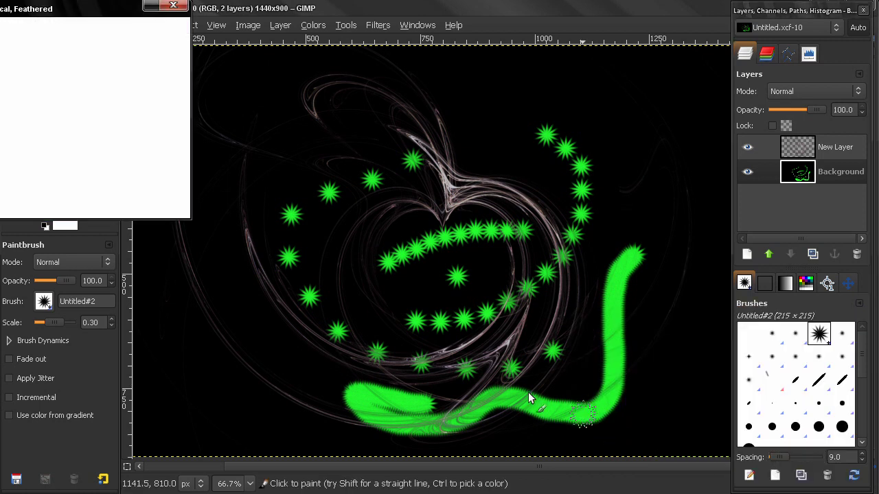
click(371, 283)
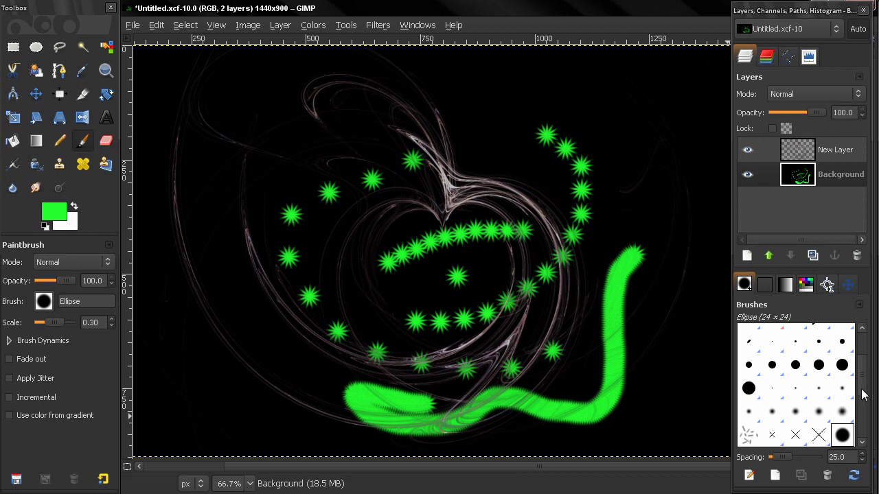
Step: Paint a thin green curve right of the star arc with the Ellipse brush
scroll(863, 394, down, 3)
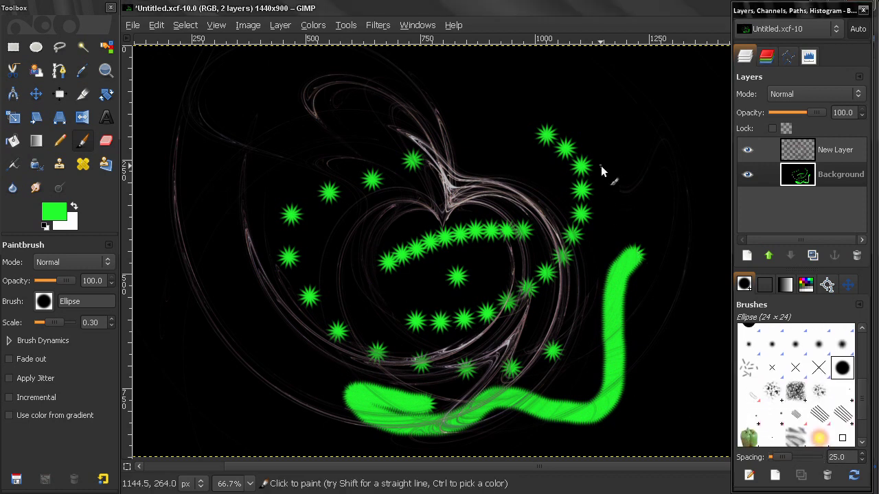
mouse_move(600, 165)
mouse_down()
mouse_move(614, 177)
mouse_move(606, 210)
mouse_up()
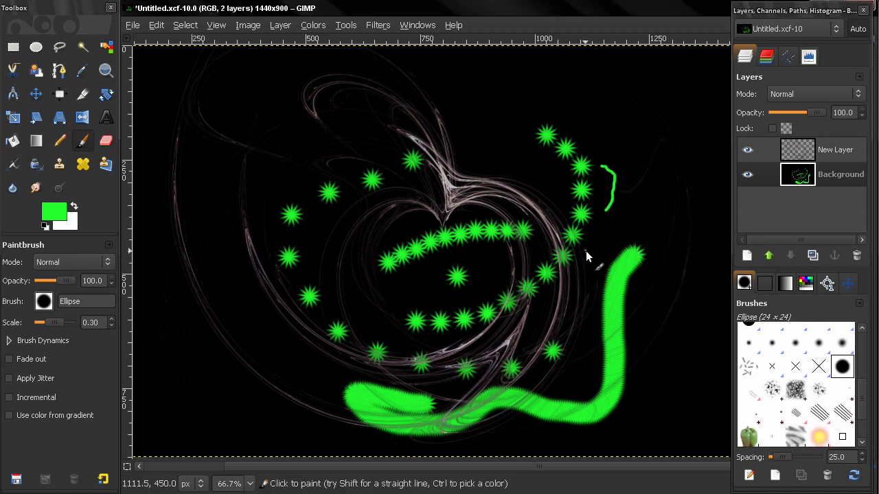
right_click(851, 353)
Step: Create a feathered 20×20 Rectangle brush with feathering 4 and make it the active tip
mouse_move(768, 316)
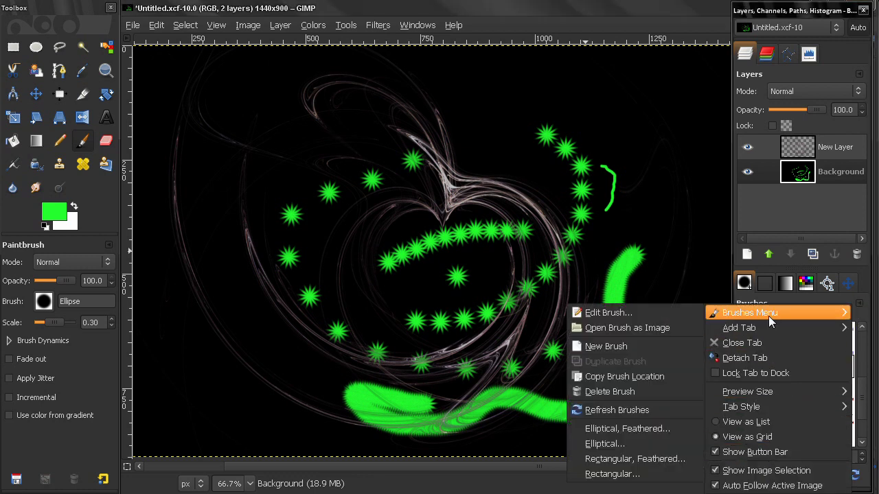
click(656, 459)
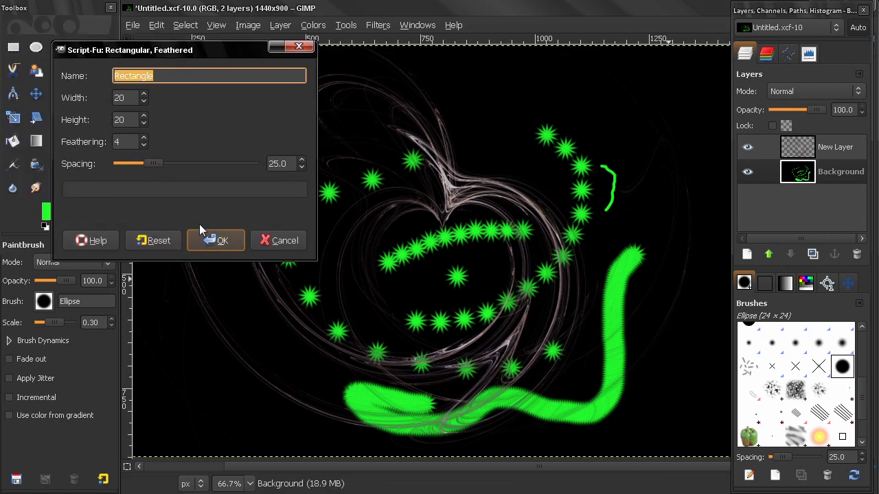
click(216, 239)
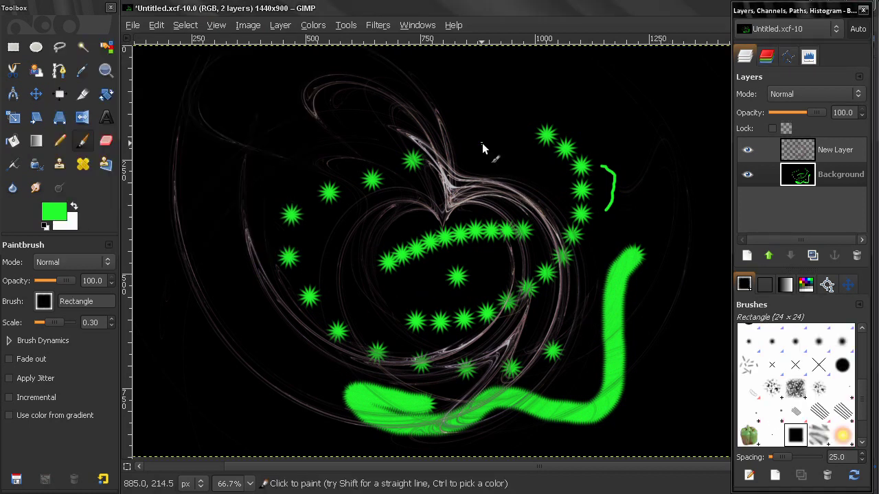
Step: At brush scale 1.78, paint a wide green bar and five square green dabs at upper right
click(54, 320)
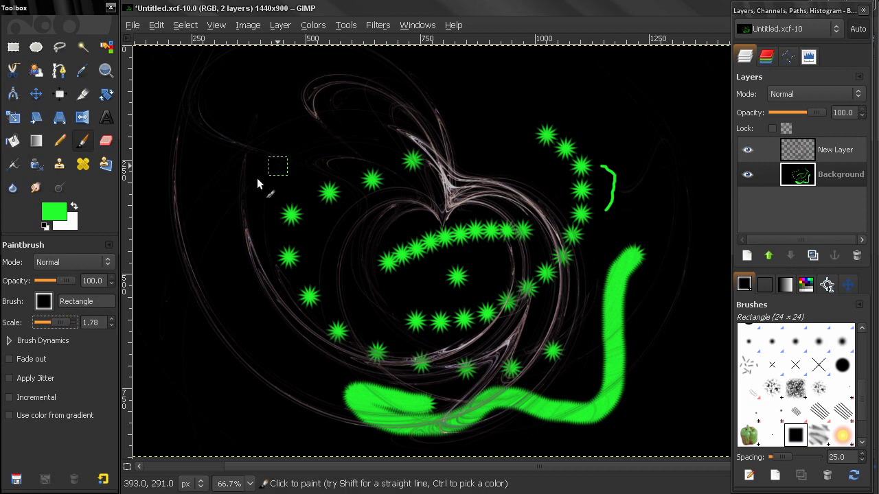
mouse_move(438, 104)
mouse_down()
mouse_move(502, 104)
mouse_move(538, 92)
mouse_up()
click(599, 97)
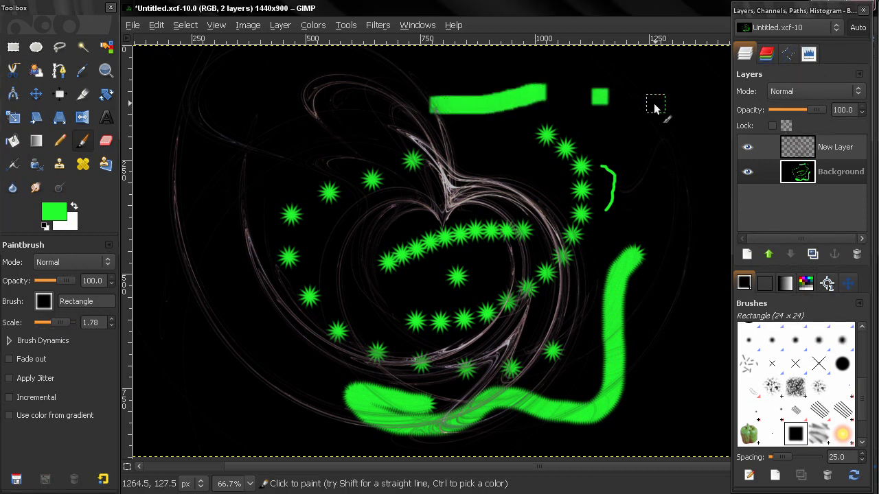
click(656, 103)
click(648, 134)
click(663, 163)
click(679, 185)
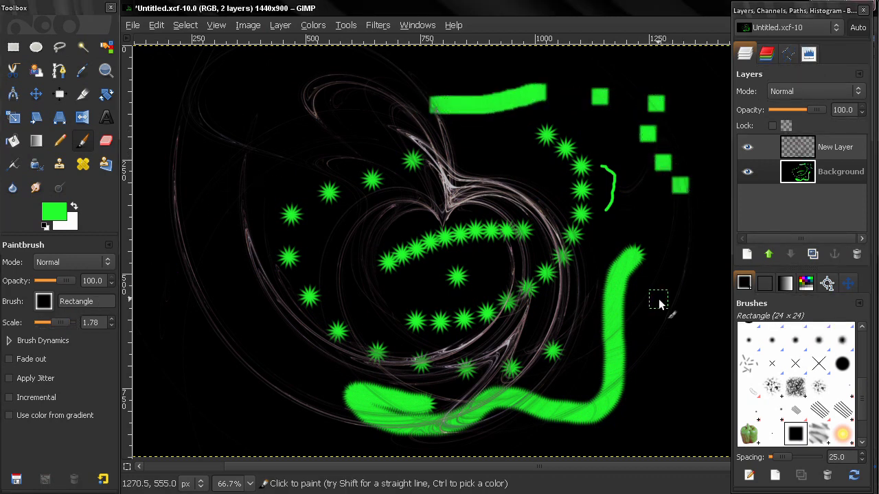
Step: Open the Brushes panel menu and close it without choosing anything
click(859, 303)
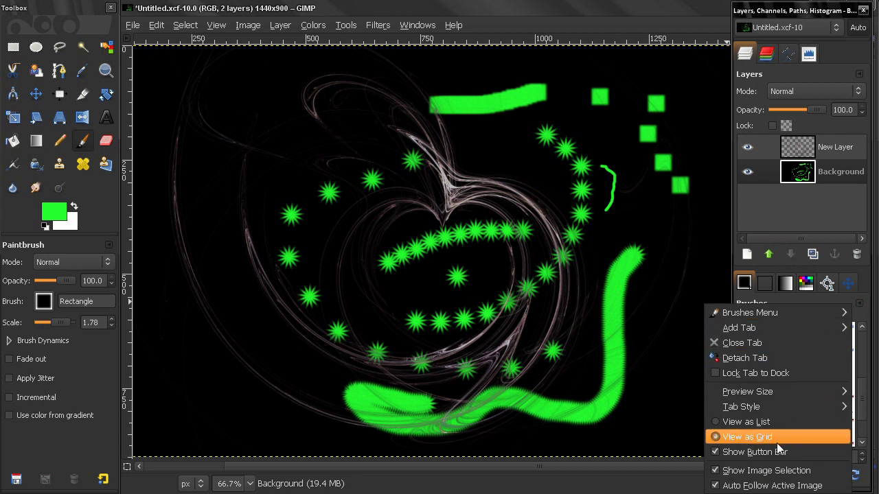
mouse_move(830, 313)
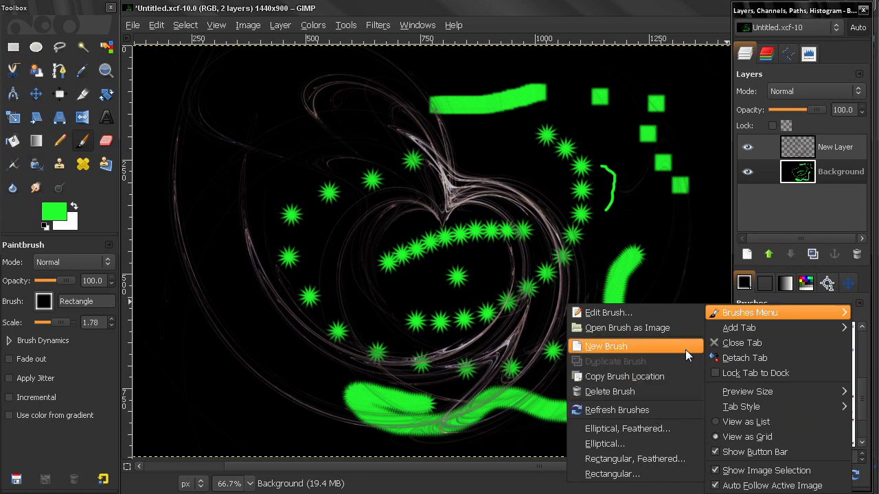
click(676, 5)
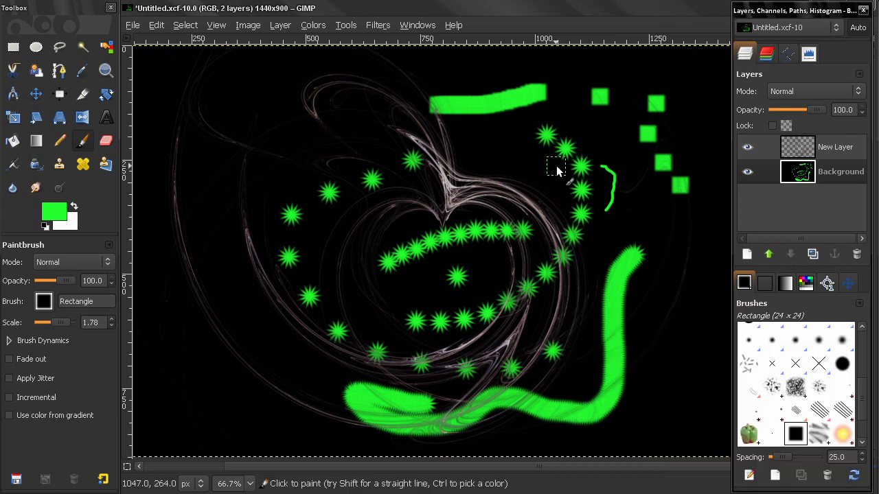